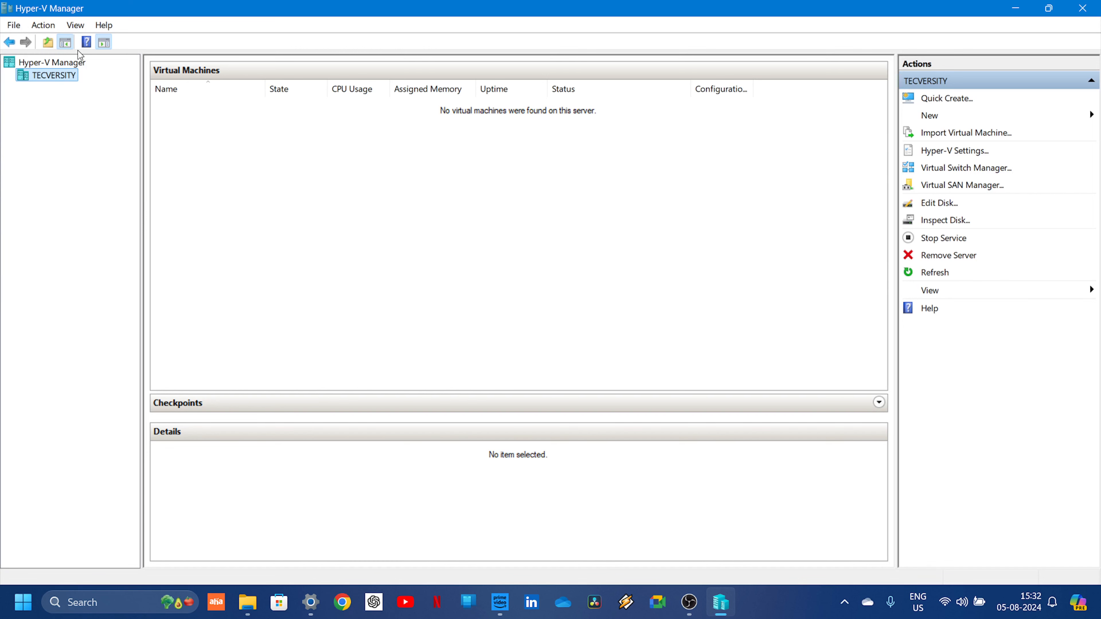
right_click(32, 77)
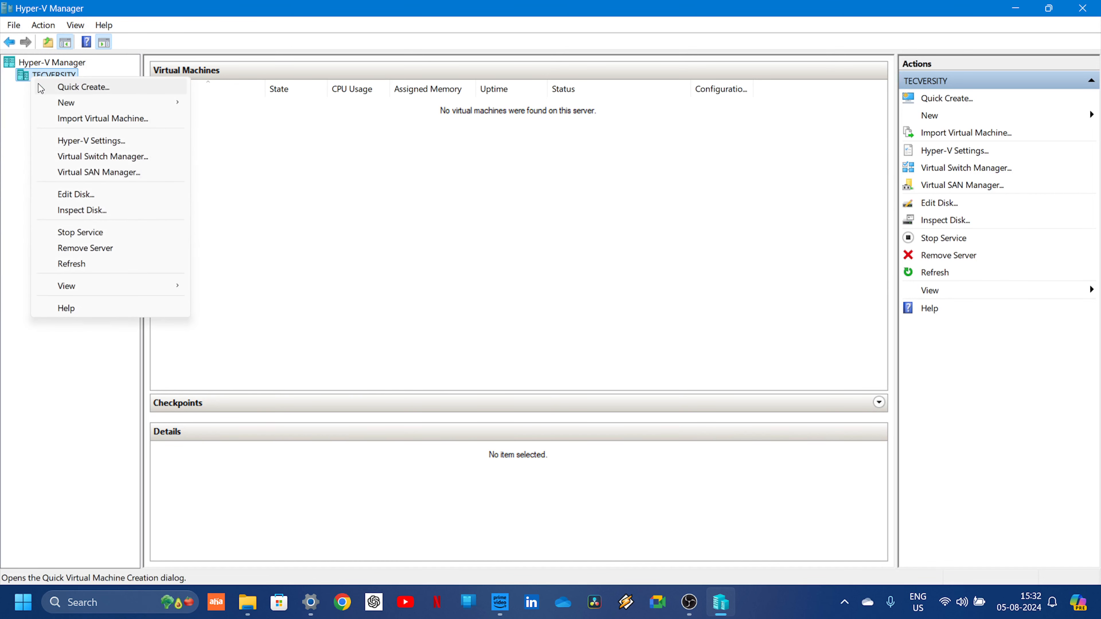
mouse_move(67, 102)
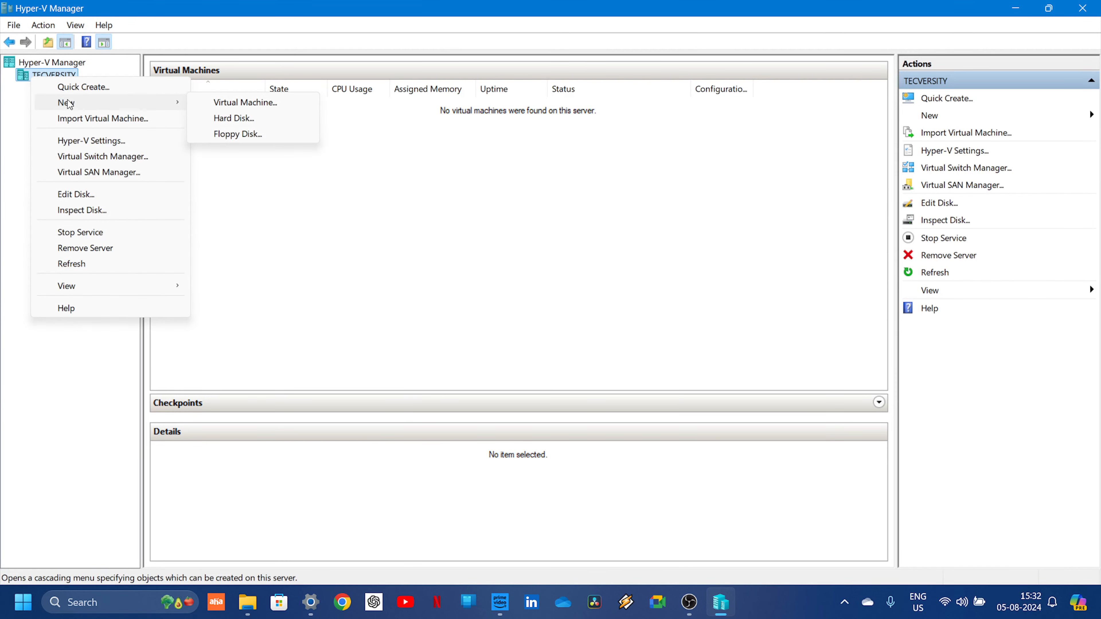
left_click(815, 212)
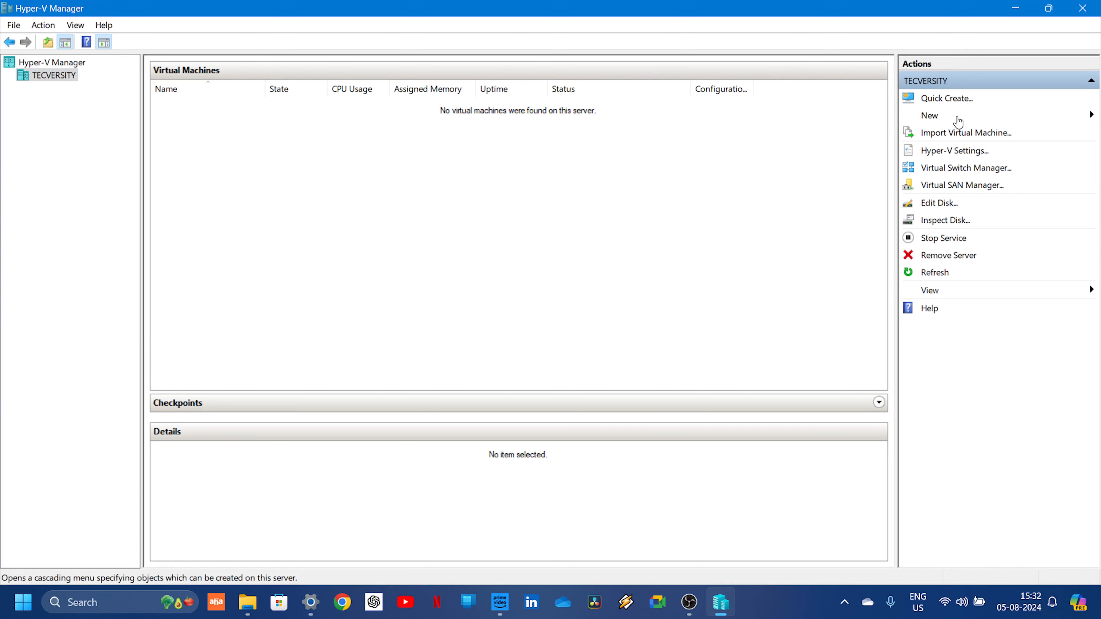
- Start creating a new virtual machine on the server and name it "Windows 11"
left_click(959, 121)
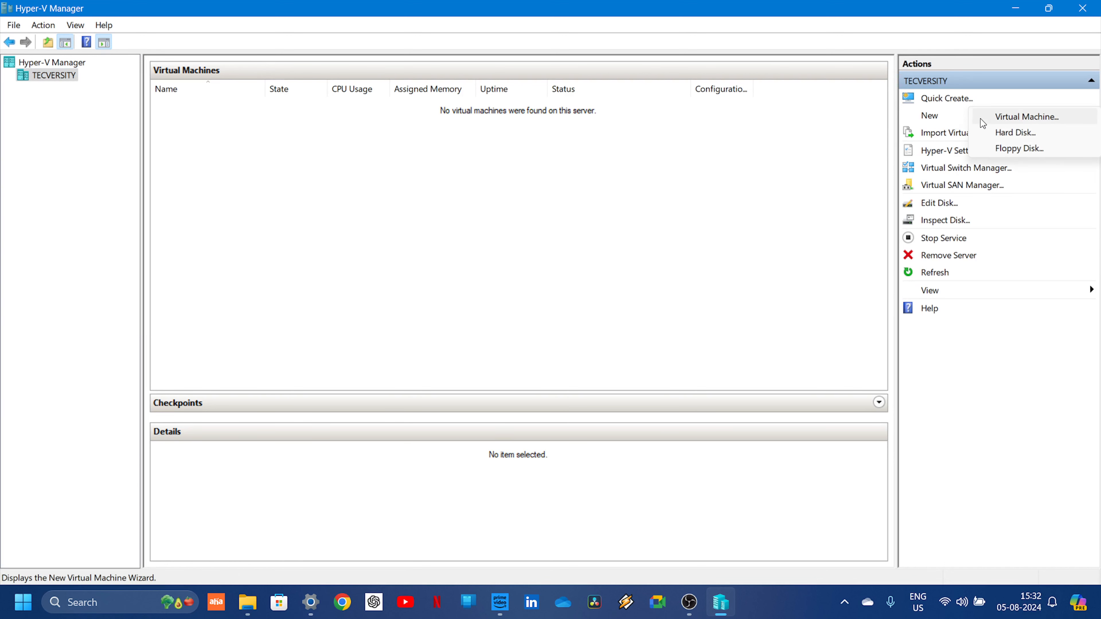
left_click(1042, 119)
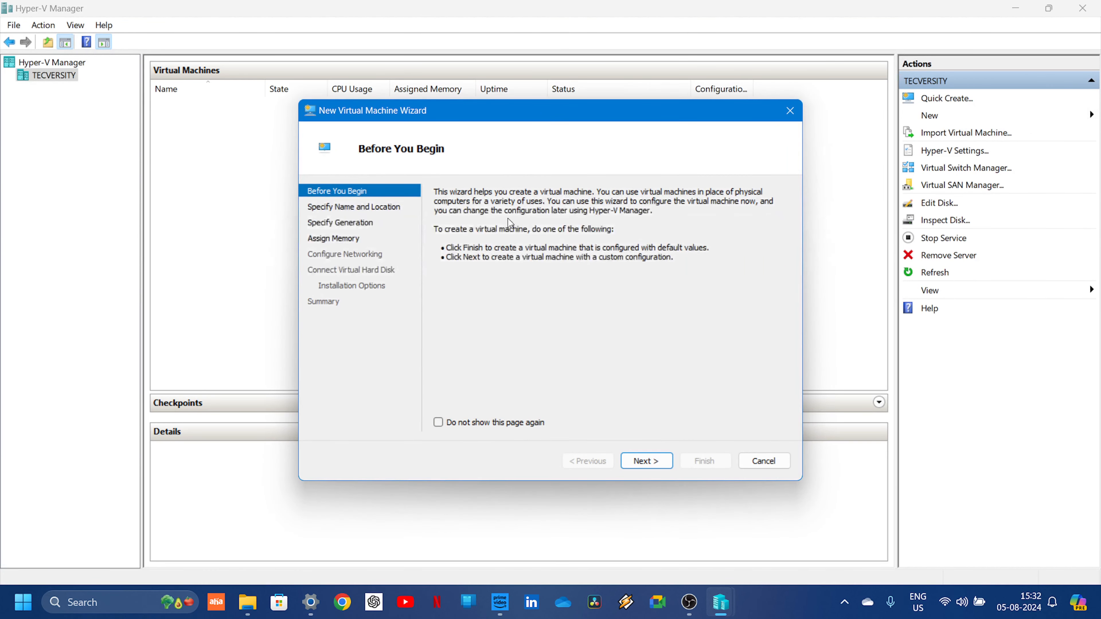
left_click(639, 462)
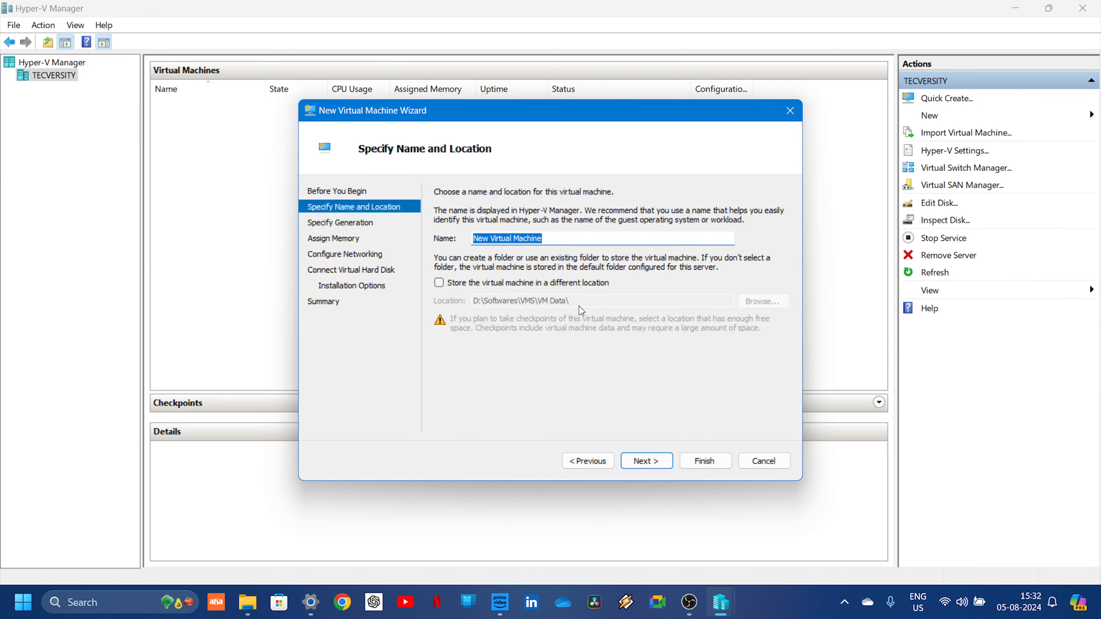
type("Wi")
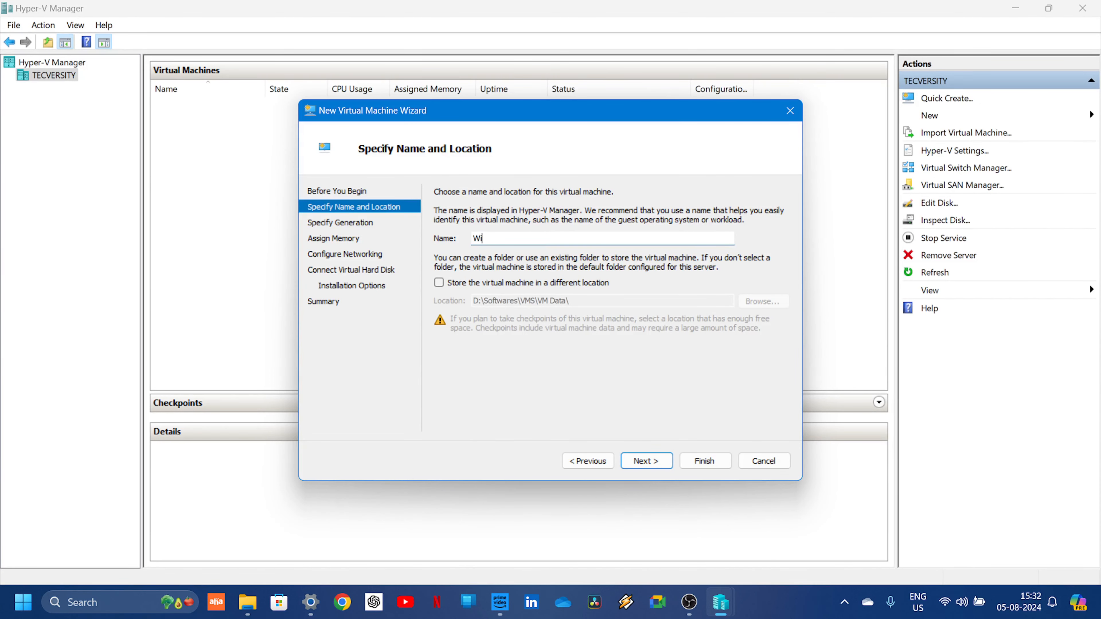
type("ndows 11")
left_click(636, 465)
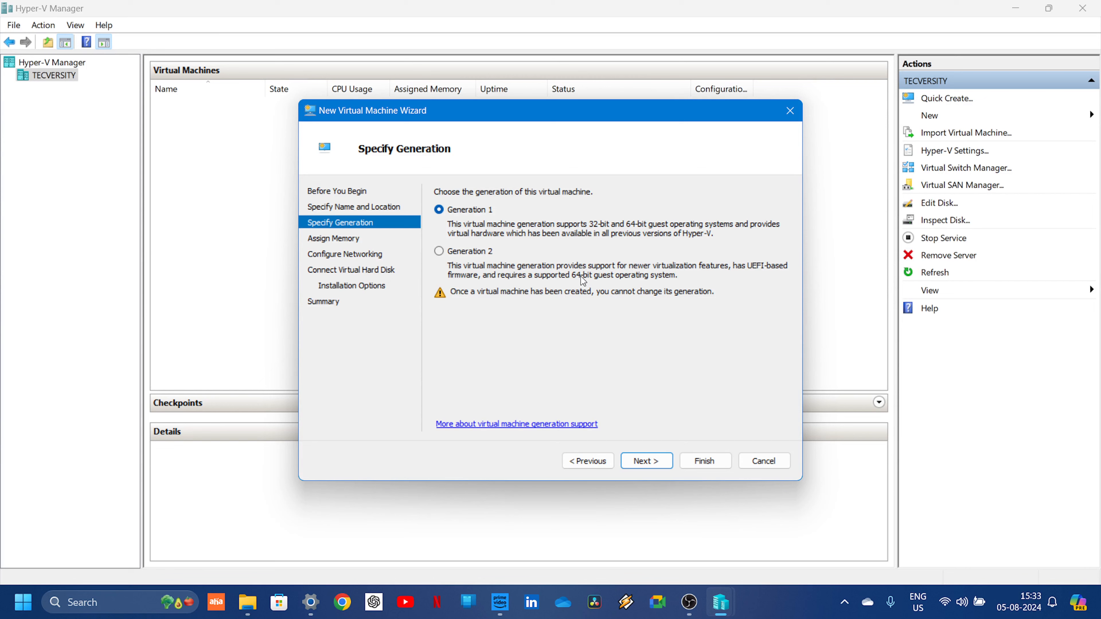
- Choose Generation 2 for the virtual machine and assign 4000 MB of startup memory
left_click(465, 255)
left_click(637, 466)
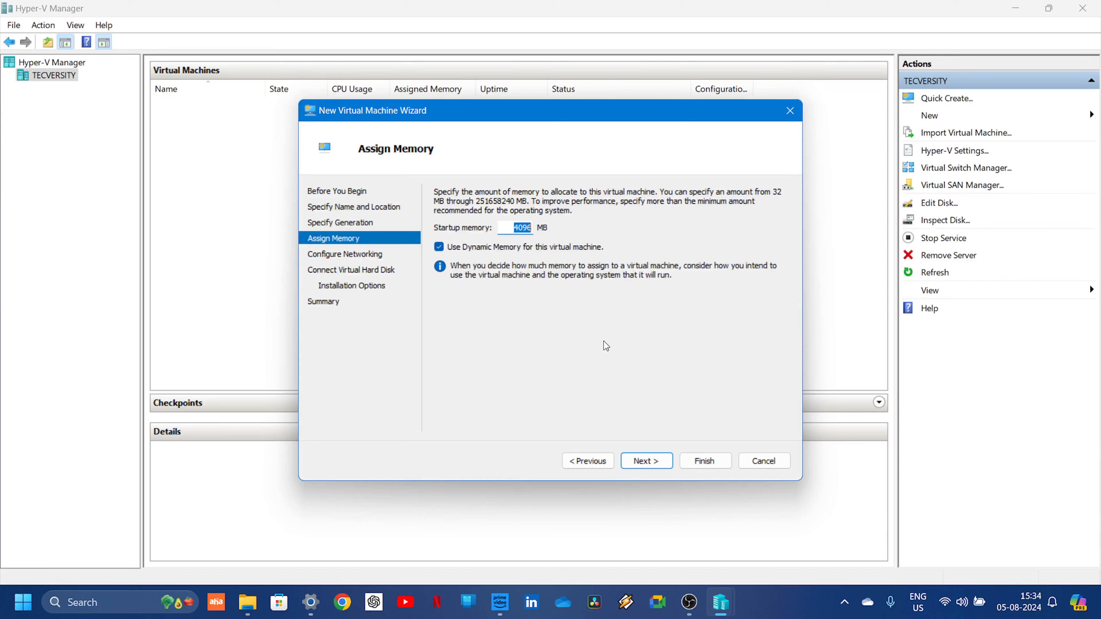
type("2000")
key("BackSpace")
key("BackSpace")
key("BackSpace")
key("BackSpace")
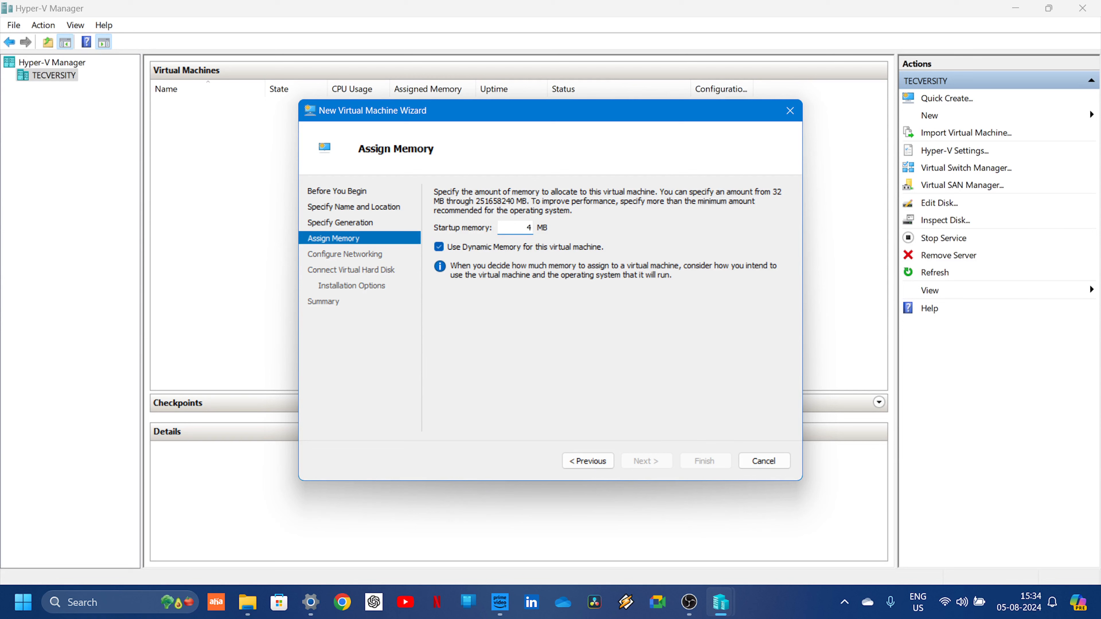
type("4000")
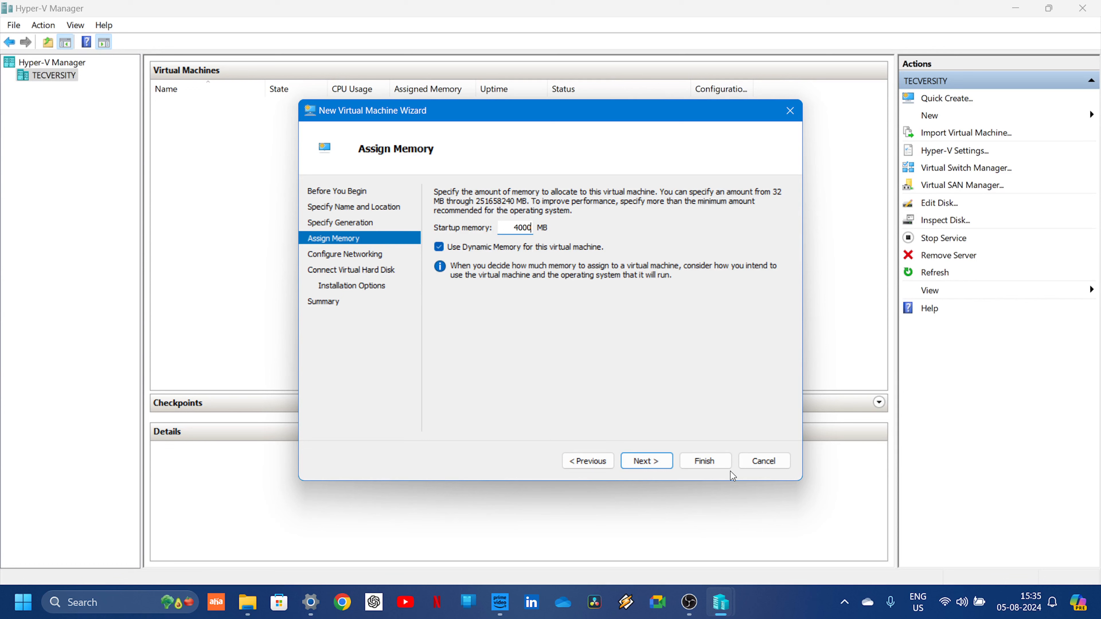
left_click(657, 462)
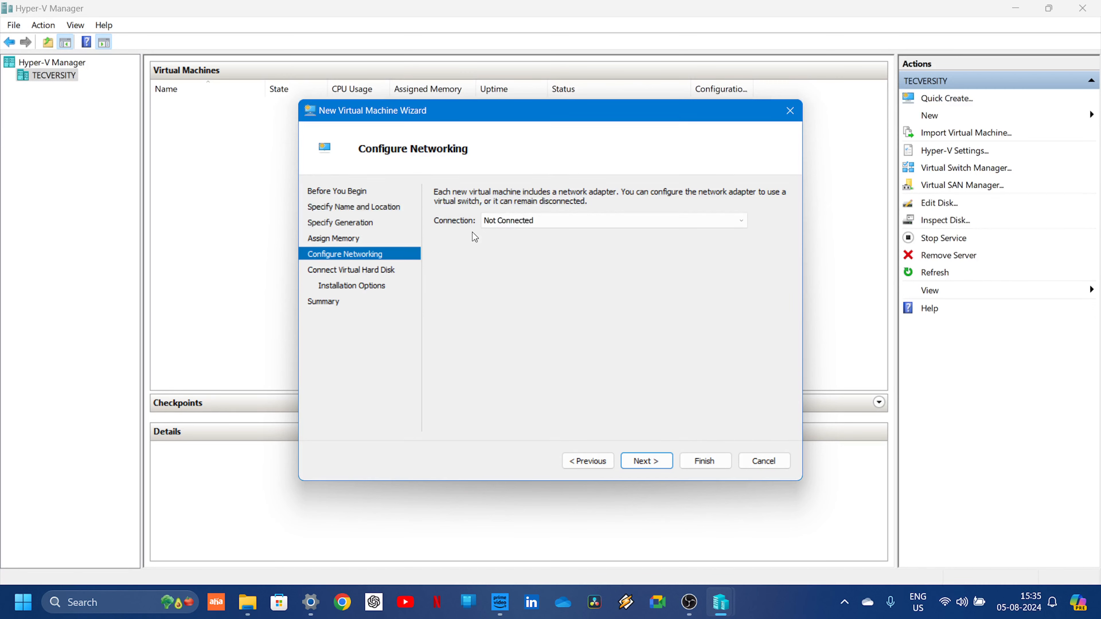
- Leave the network connection as Not Connected and accept the default new virtual hard disk, Windows 11.vhdx
left_click(643, 462)
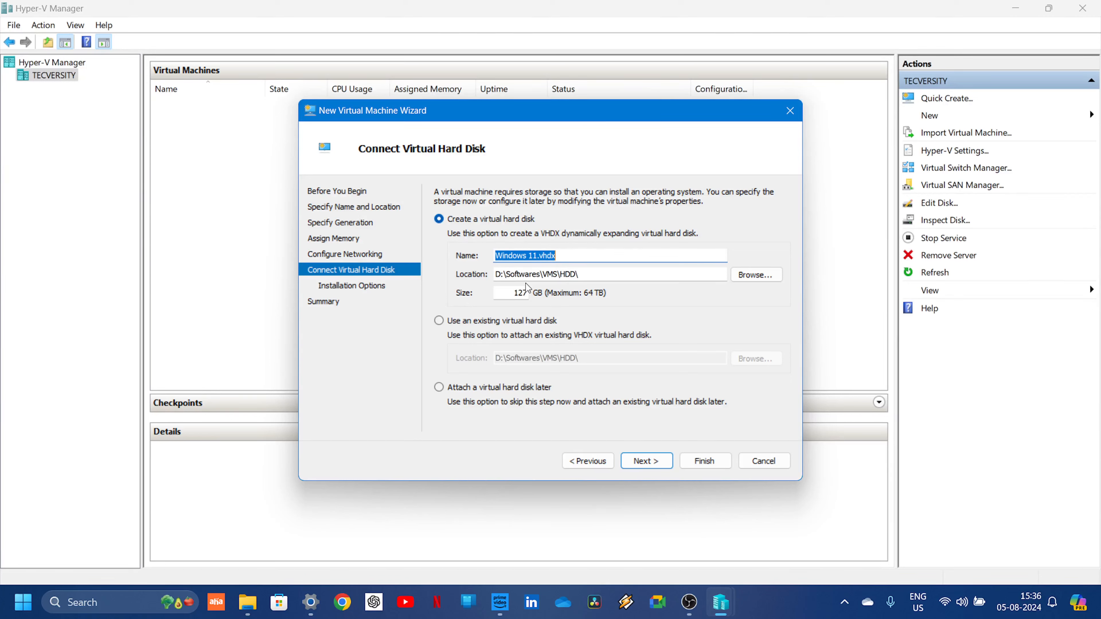
left_click(665, 462)
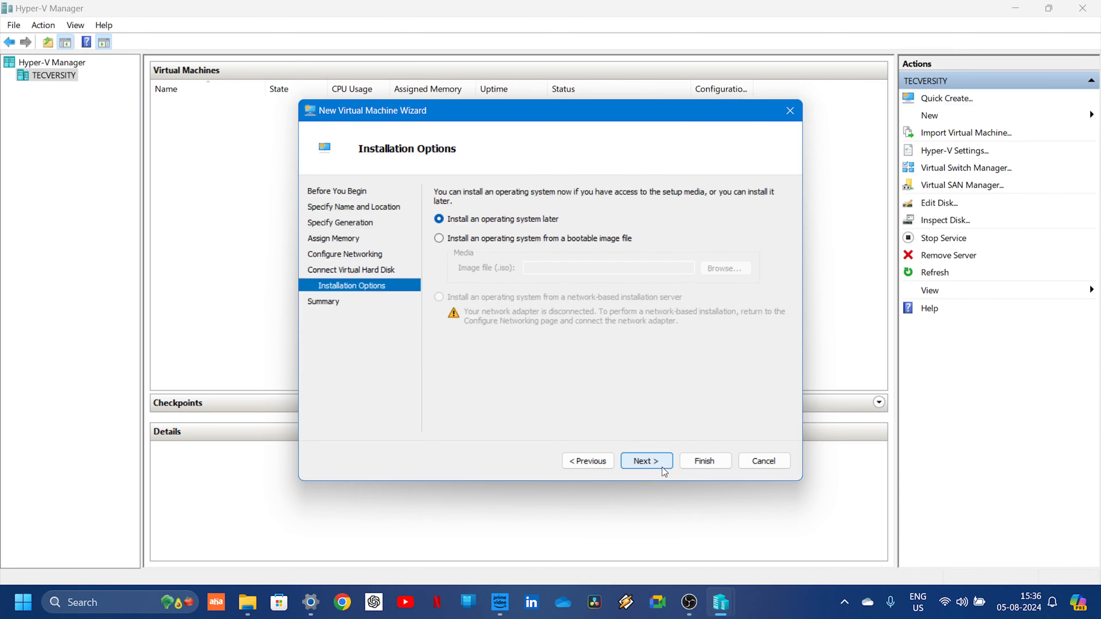
- Set installation from the bootable image D:\Softwares\ISO\Win11_23H2_English_x64v2.iso and finish creating the virtual machine
left_click(502, 239)
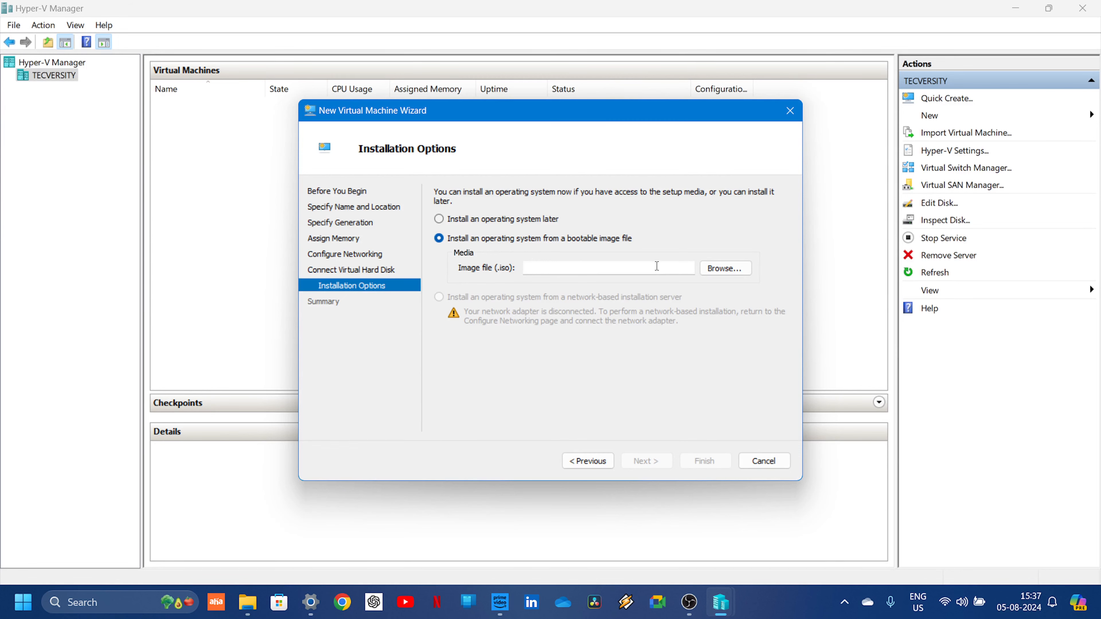
left_click(703, 271)
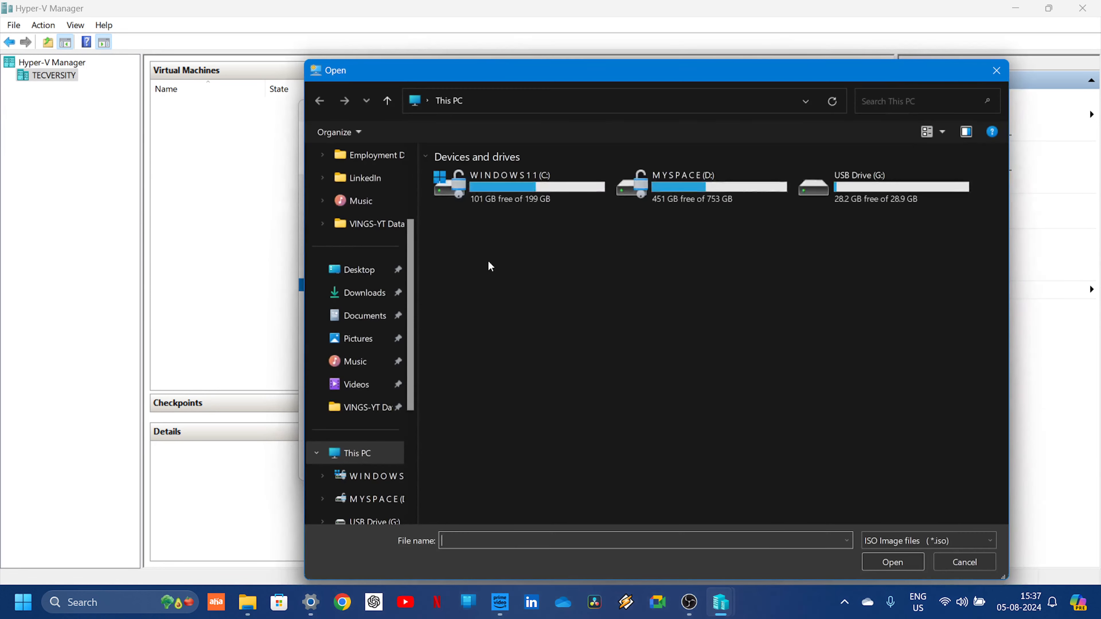
double_click(650, 193)
double_click(477, 176)
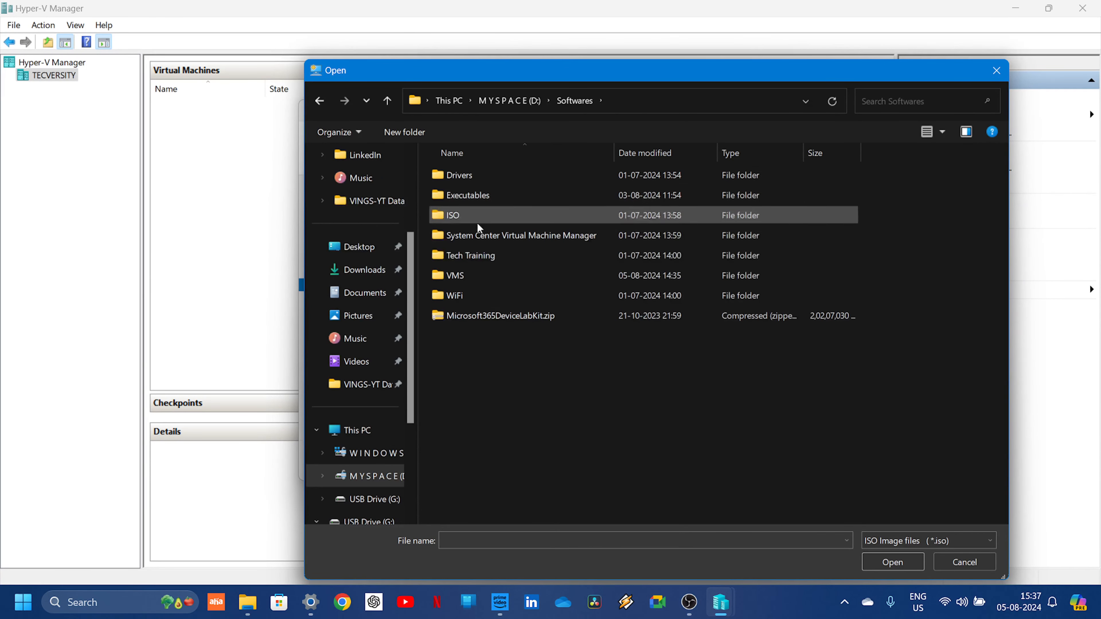
double_click(467, 215)
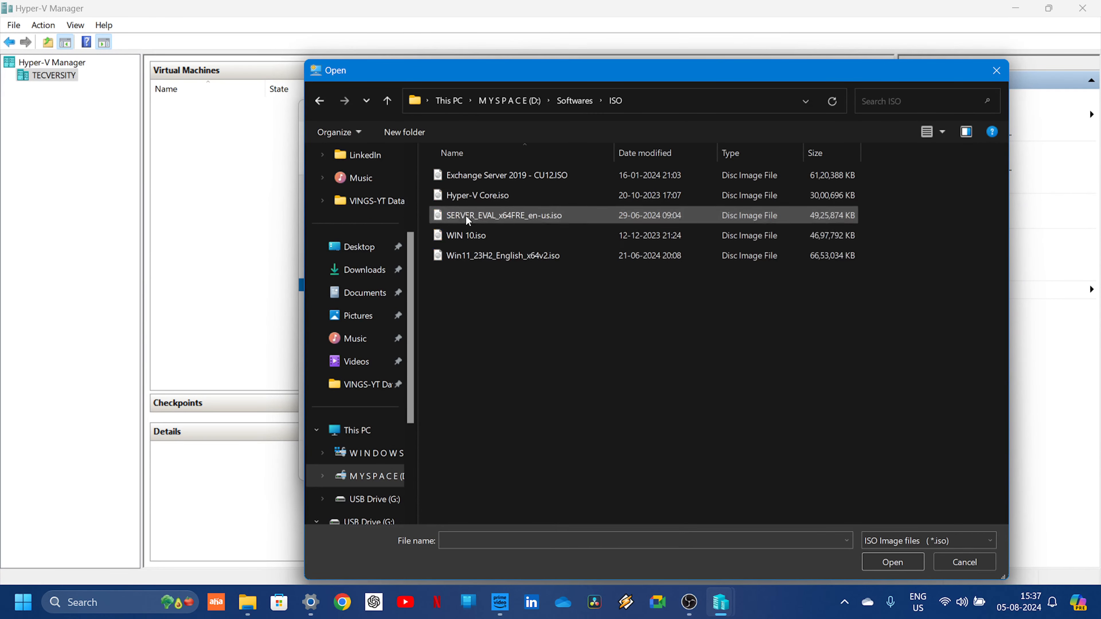
double_click(480, 252)
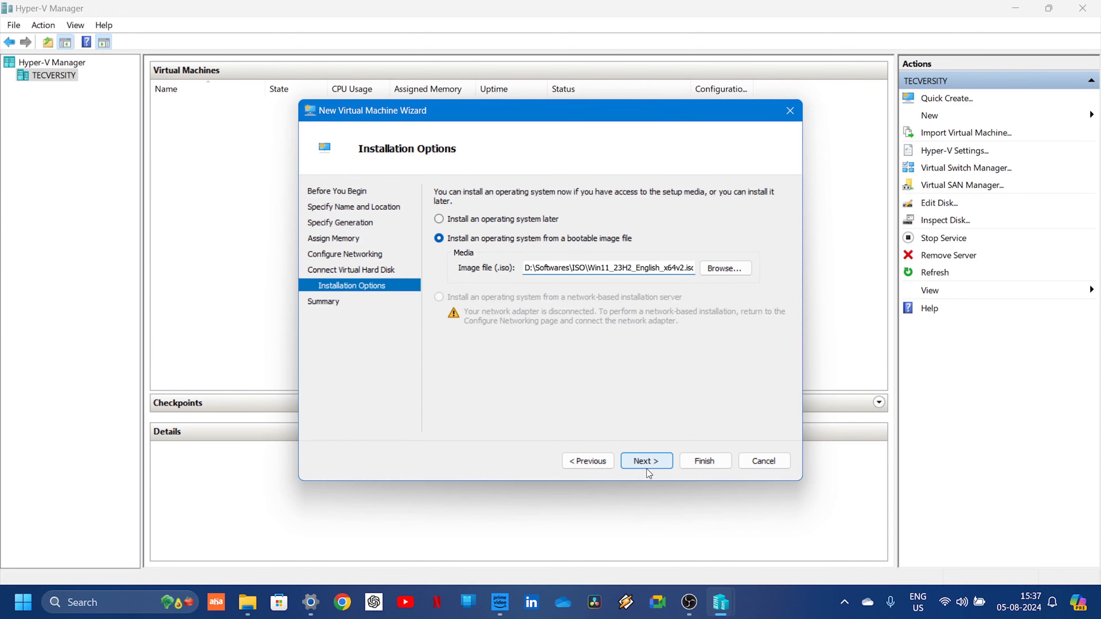
left_click(647, 462)
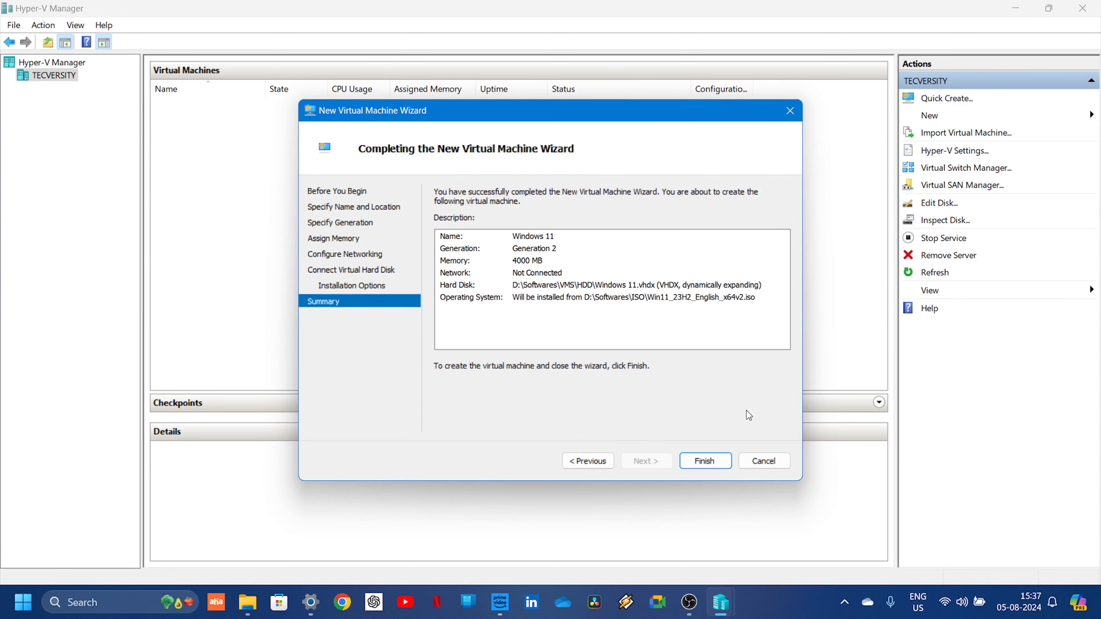
left_click(697, 462)
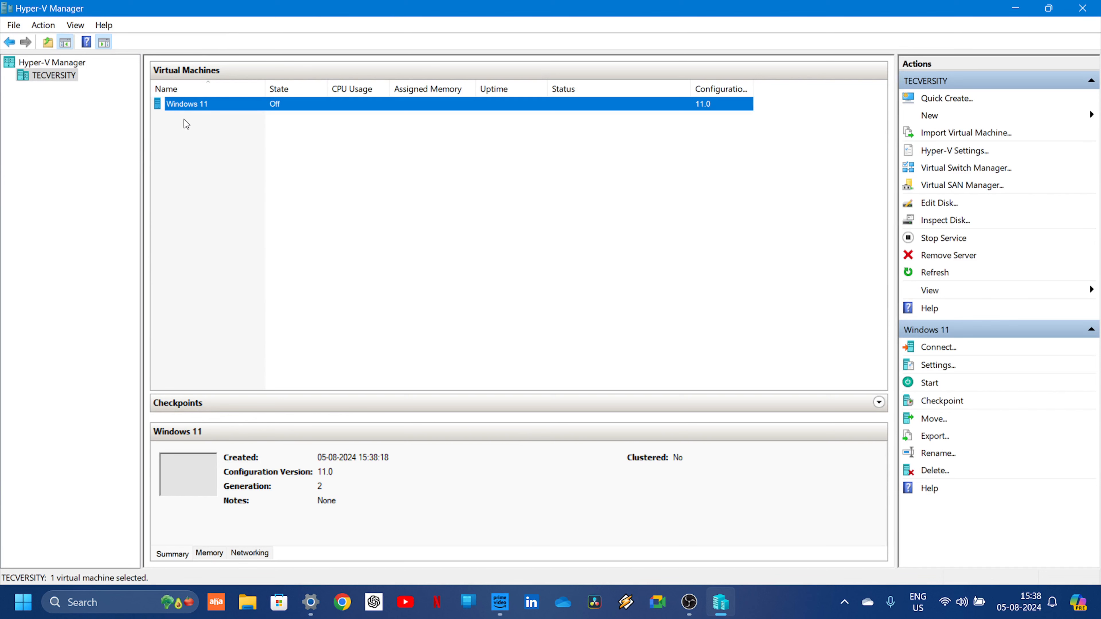
- Open a connection to the Windows 11 virtual machine and review its available power and checkpoint actions
right_click(168, 106)
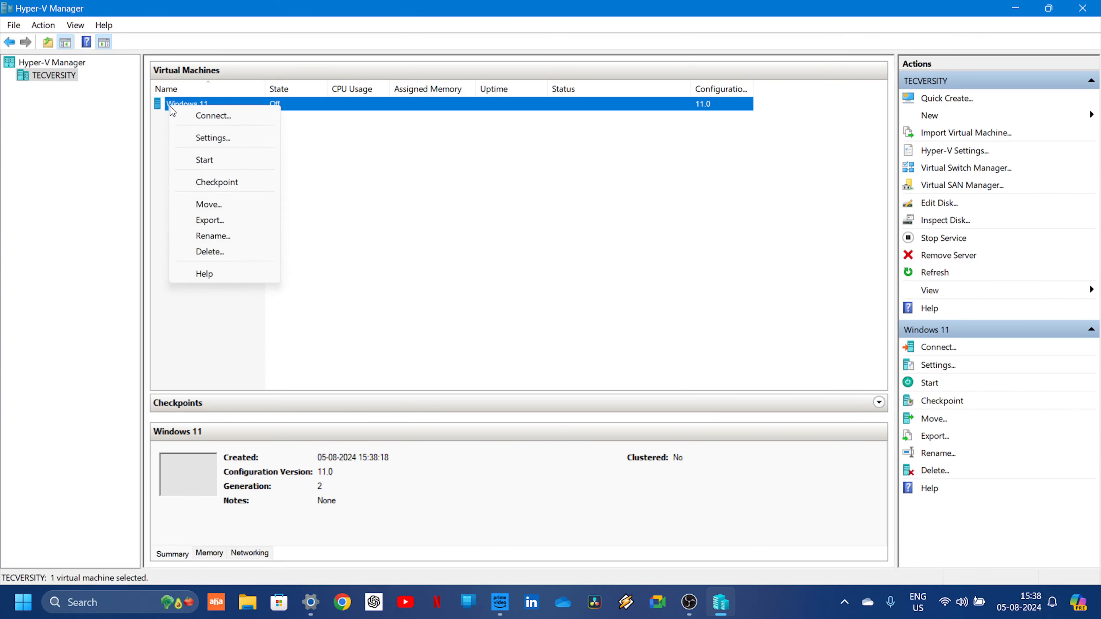
left_click(206, 121)
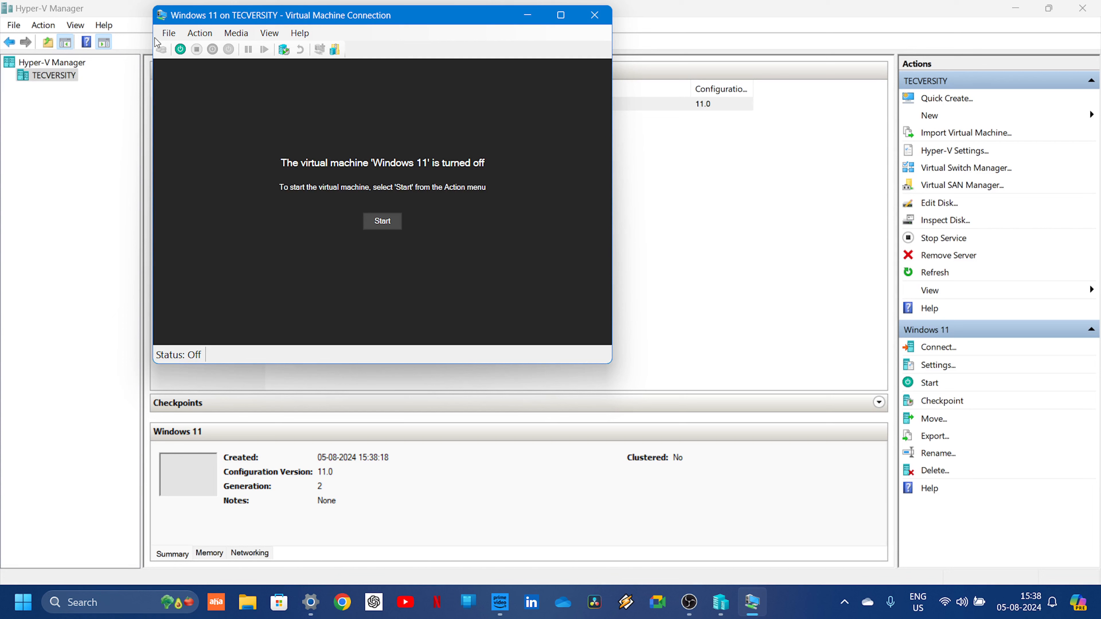
left_click(206, 39)
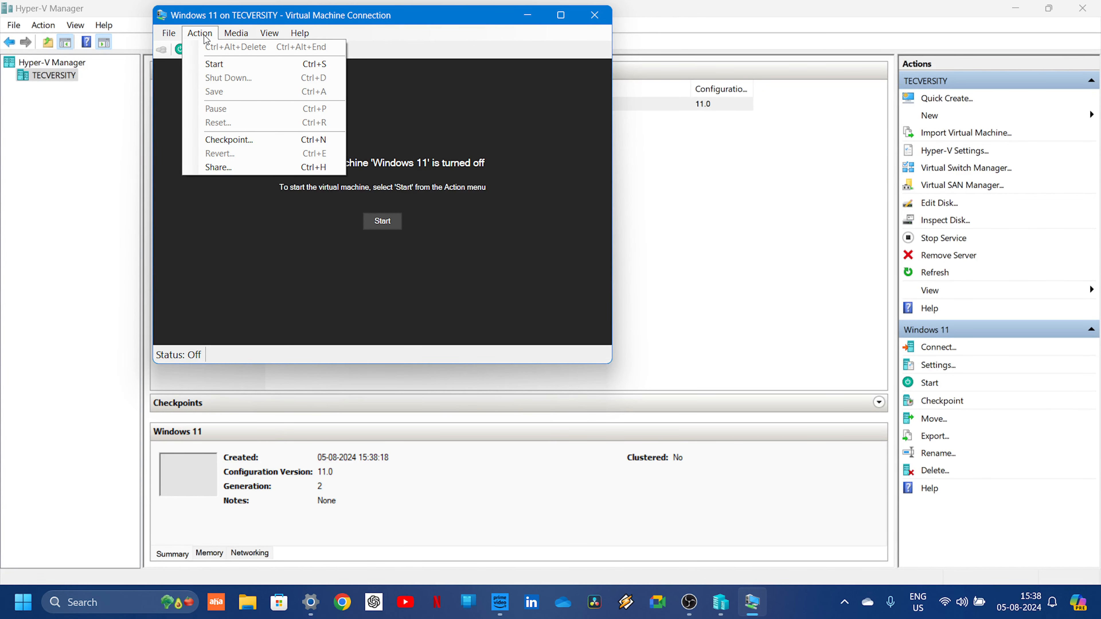
left_click(253, 205)
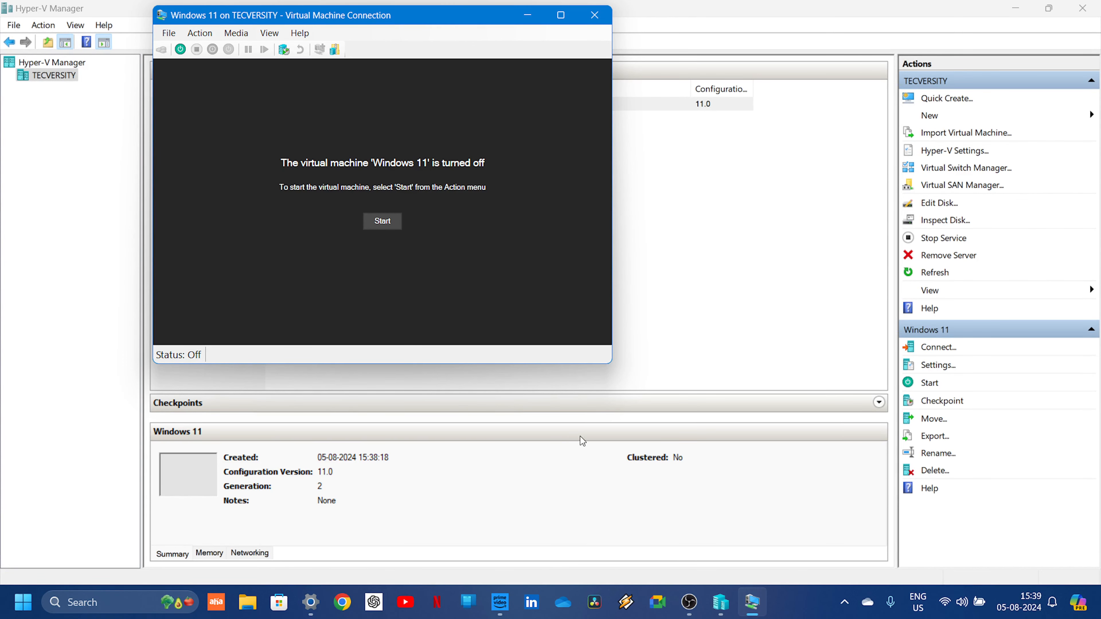
left_click(751, 612)
left_click(751, 612)
left_click(751, 612)
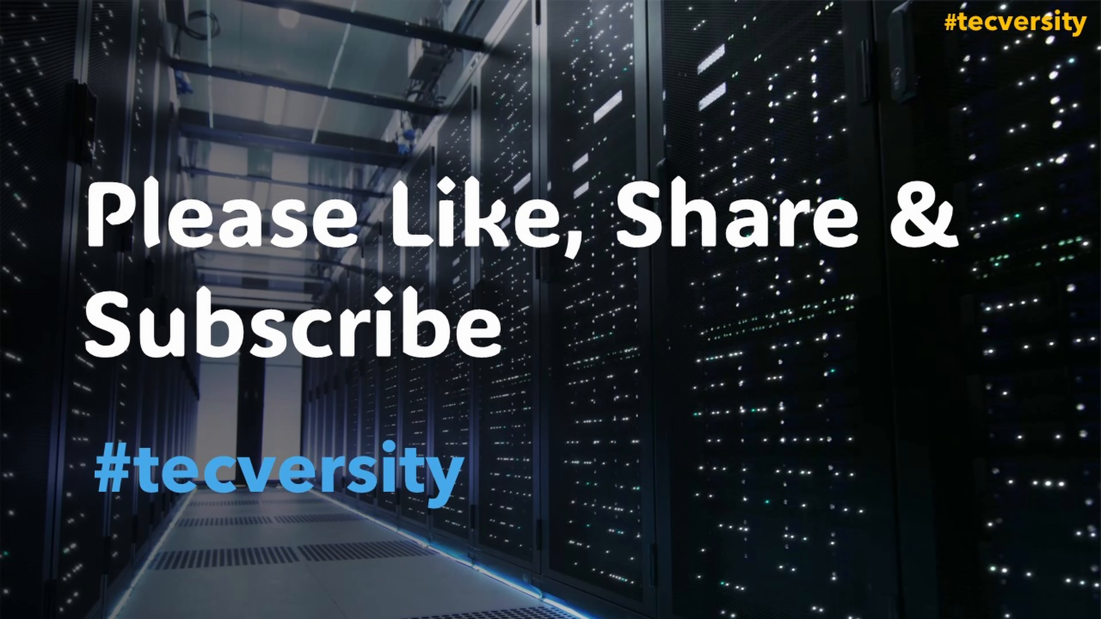